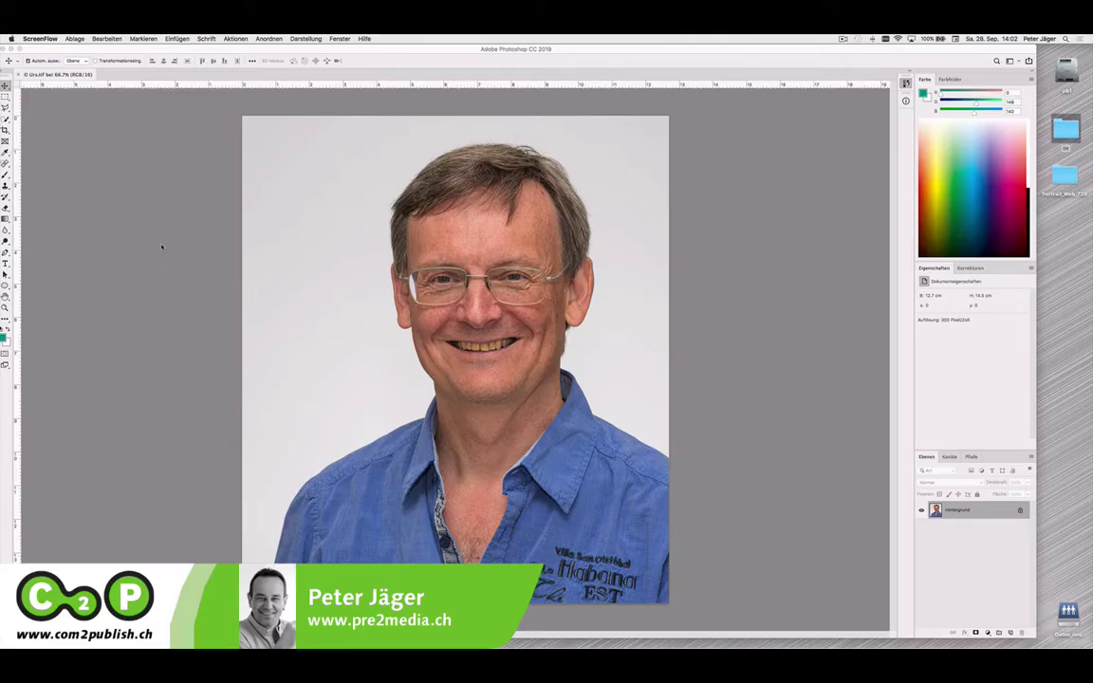
# Activate the portrait photo document so its History (Protokoll) panel is showing.
pyautogui.click(238, 95)
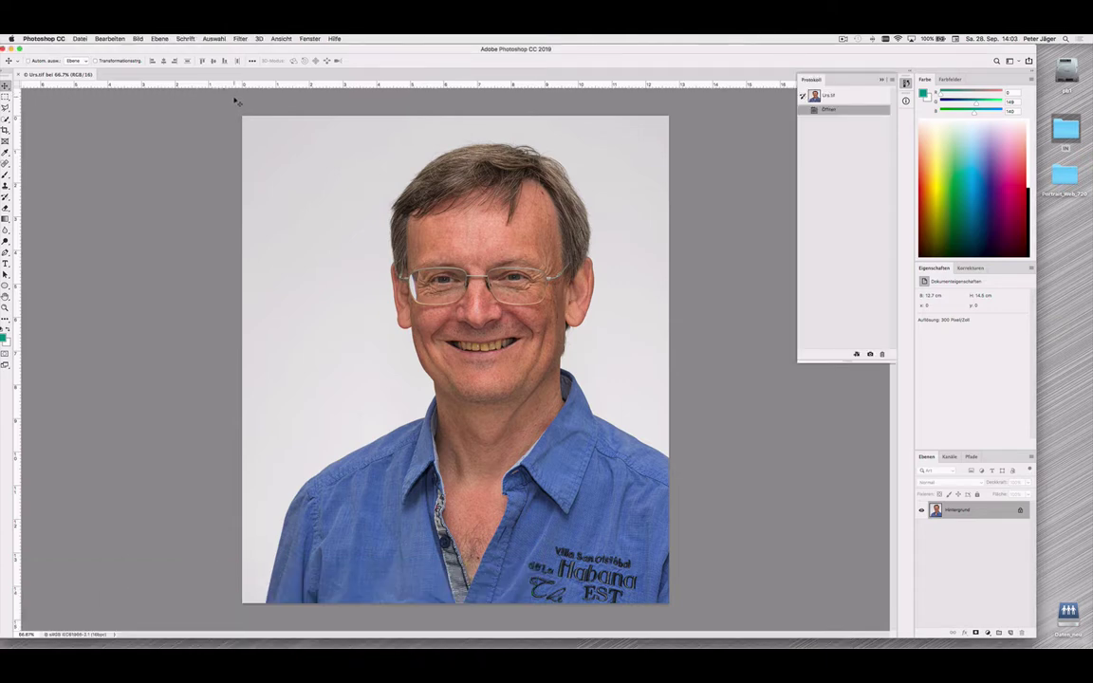
pyautogui.click(137, 38)
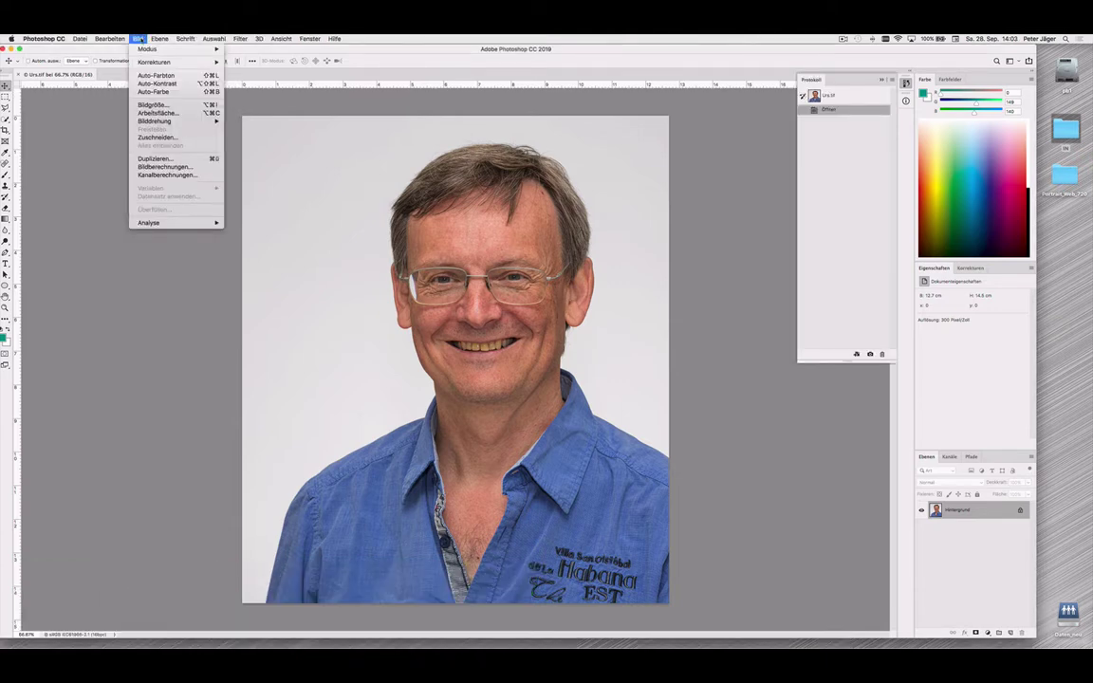
pyautogui.click(152, 105)
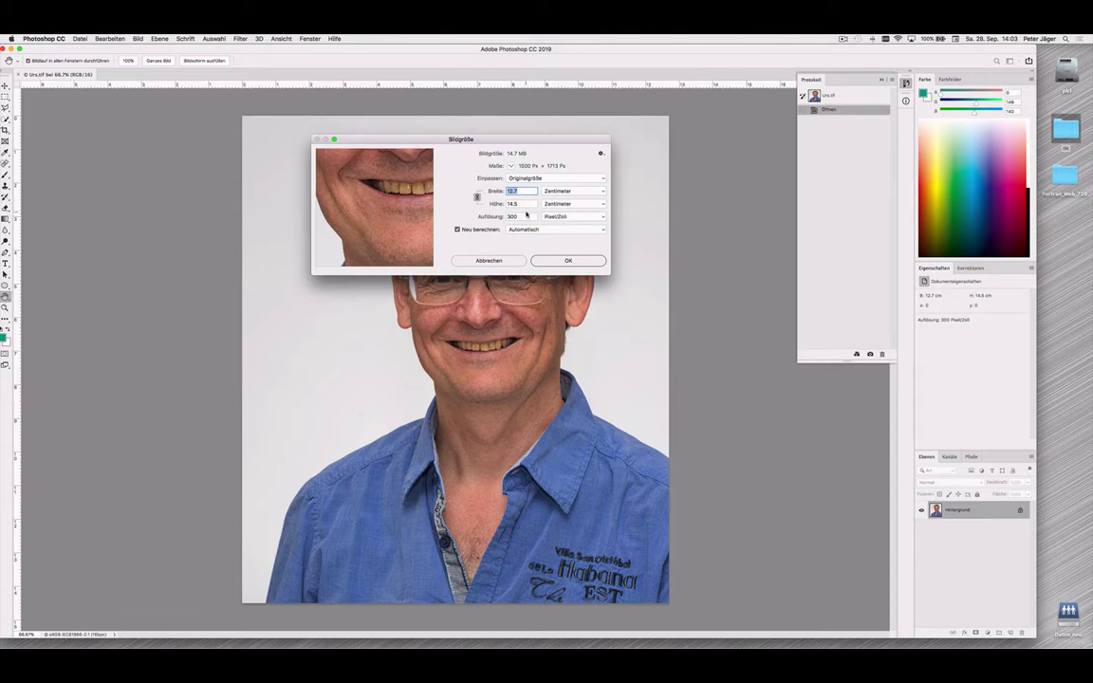
pyautogui.click(526, 217)
pyautogui.click(491, 261)
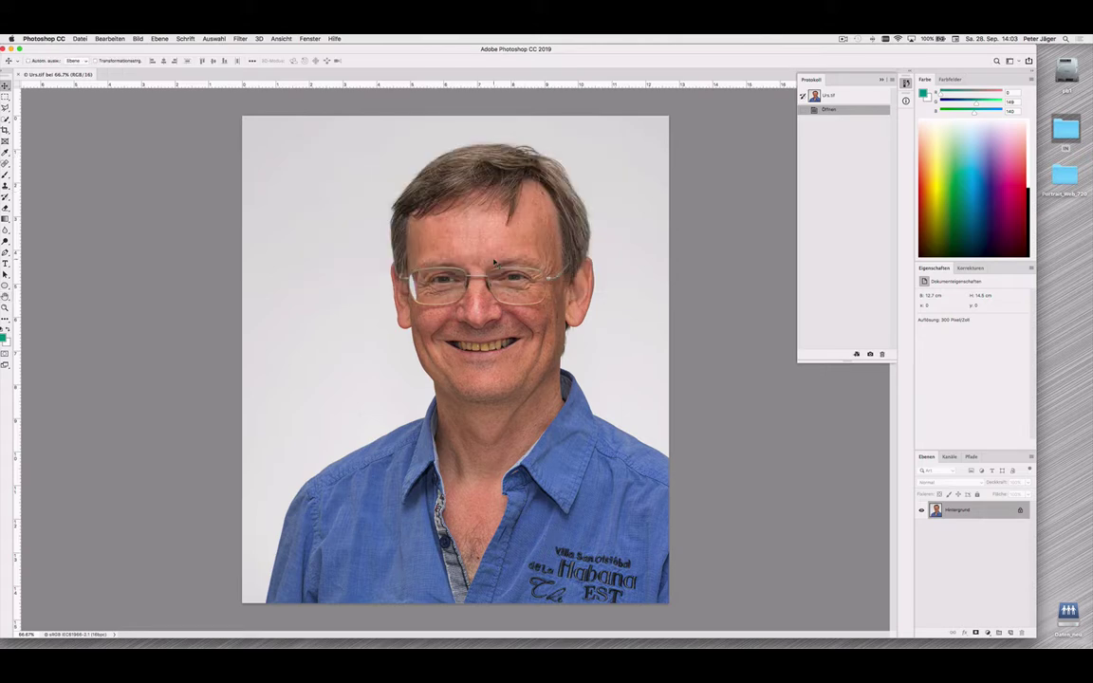
# Open Save for Web (Legacy) and zoom the JPEG preview out to 33.3%.
pyautogui.click(80, 38)
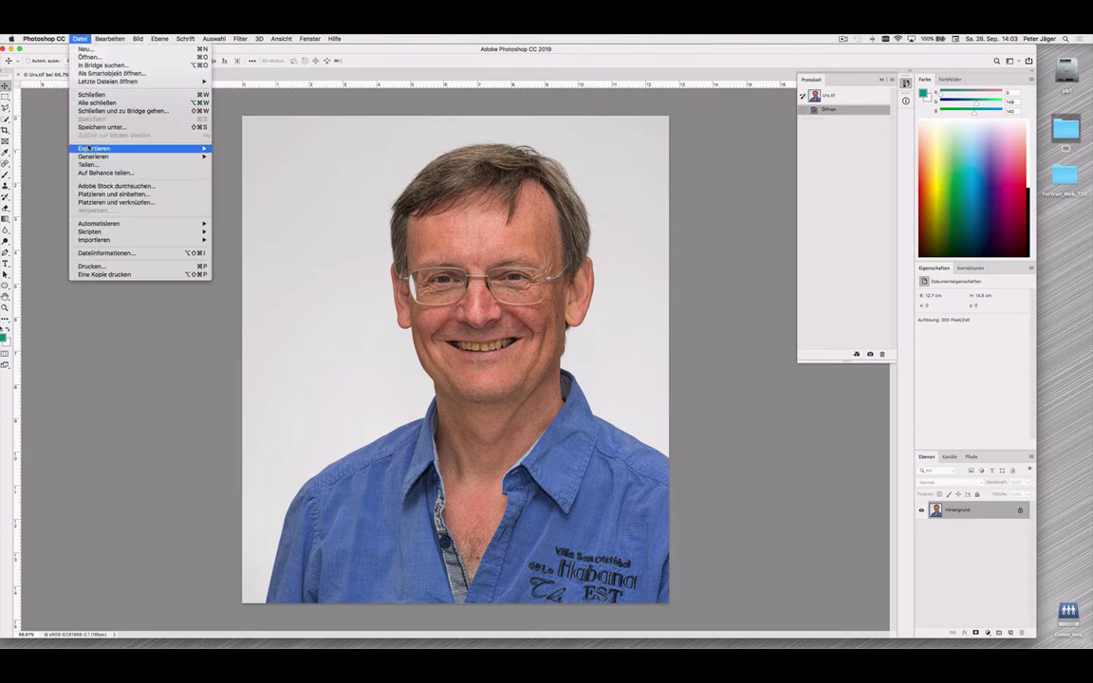
pyautogui.moveTo(94, 149)
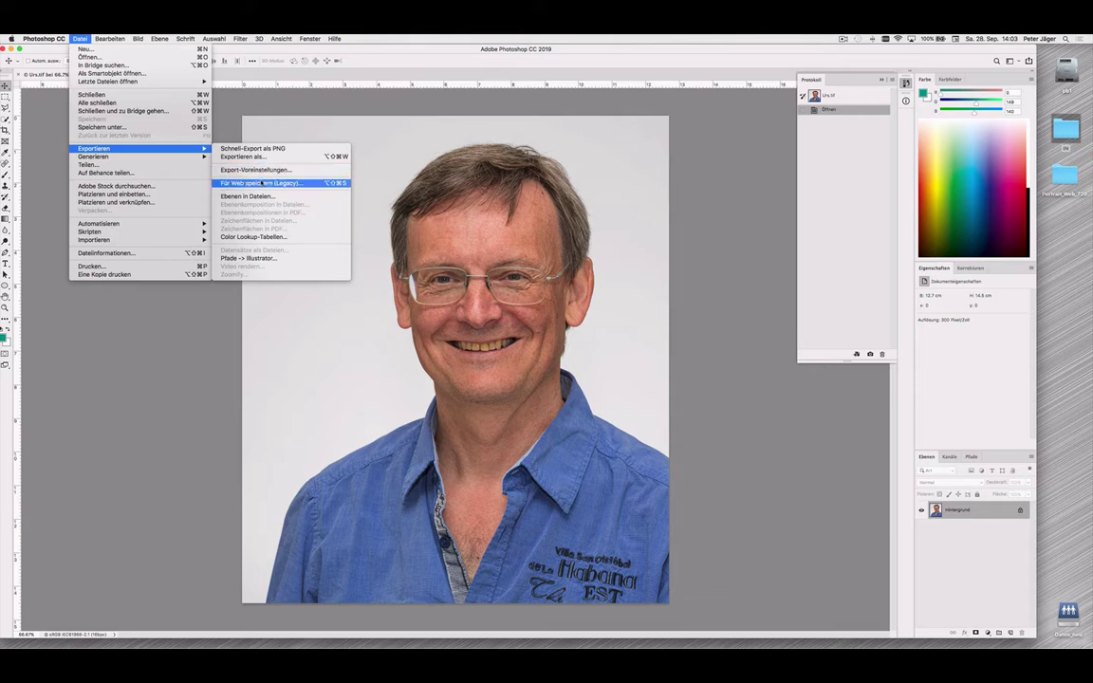
pyautogui.click(260, 183)
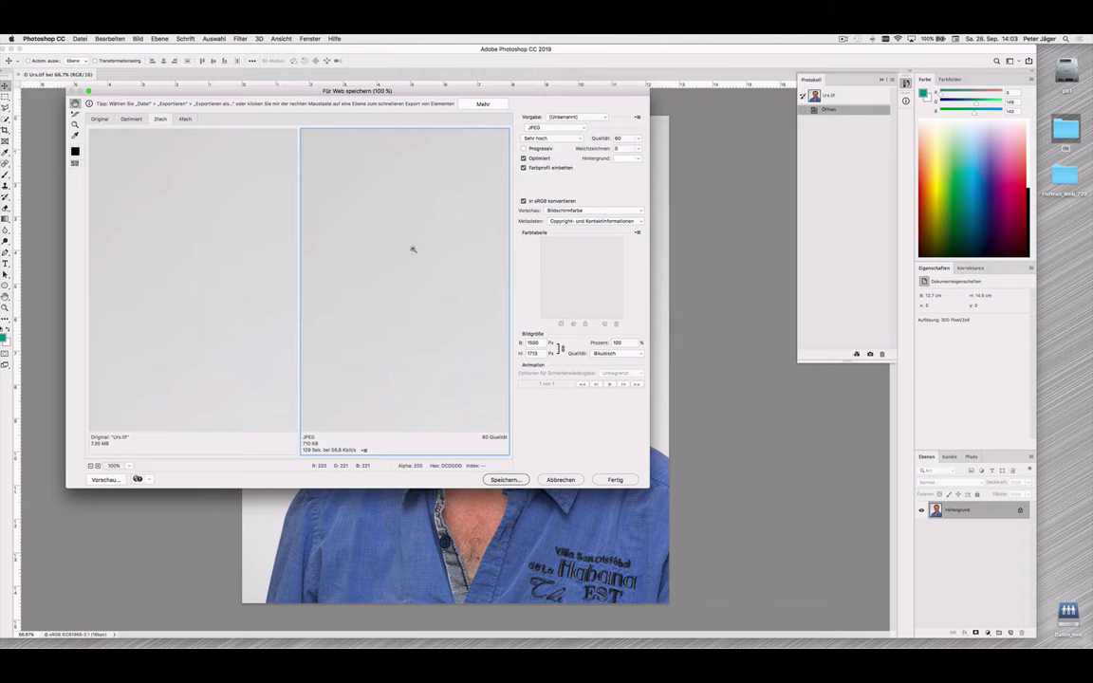
pyautogui.keyDown('alt'); pyautogui.click(413, 249); pyautogui.keyUp('alt')
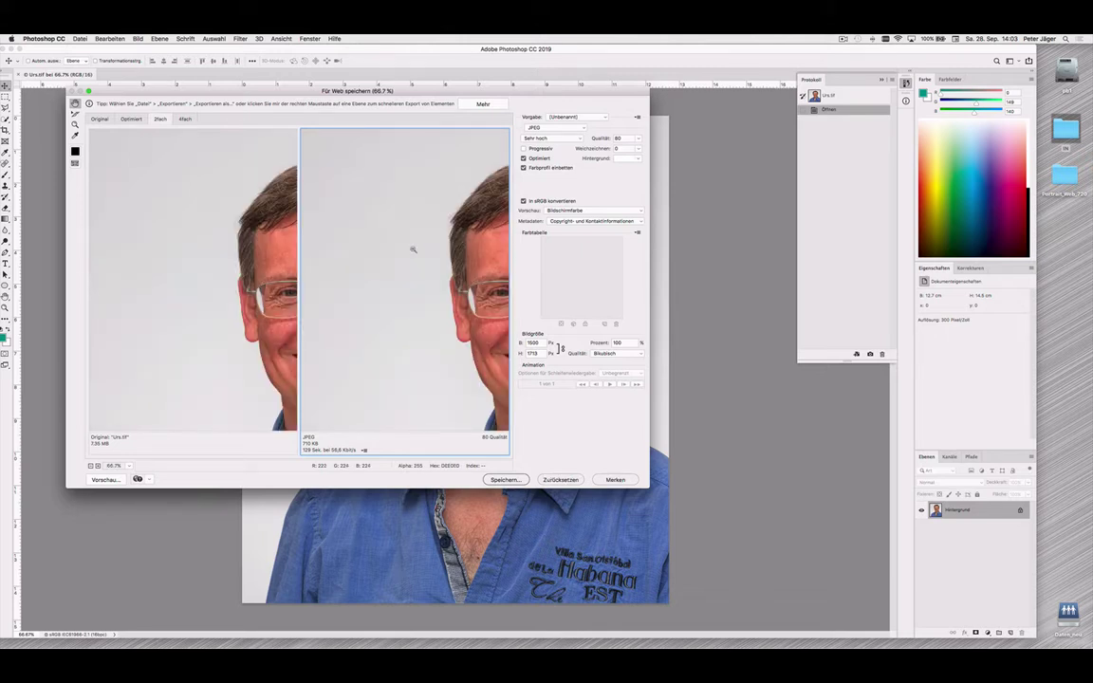
pyautogui.keyDown('alt'); pyautogui.click(413, 250); pyautogui.keyUp('alt')
pyautogui.keyDown('alt'); pyautogui.click(413, 249); pyautogui.keyUp('alt')
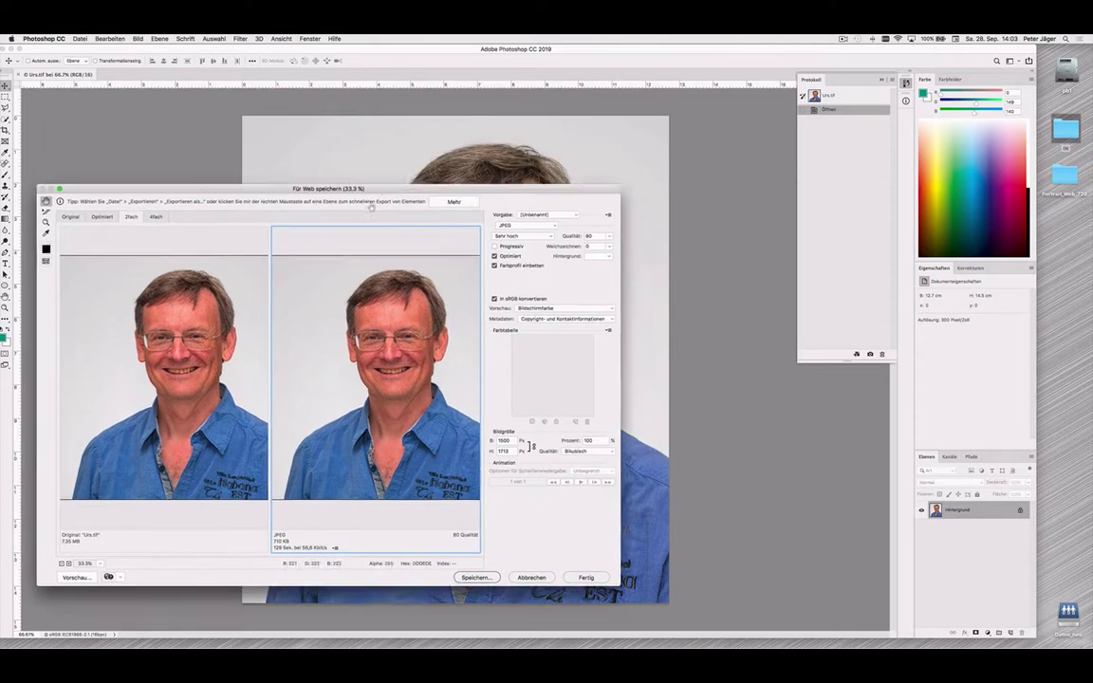
pyautogui.moveTo(407, 91)
pyautogui.mouseDown()
pyautogui.moveTo(186, 189)
pyautogui.moveTo(445, 147)
pyautogui.mouseUp()
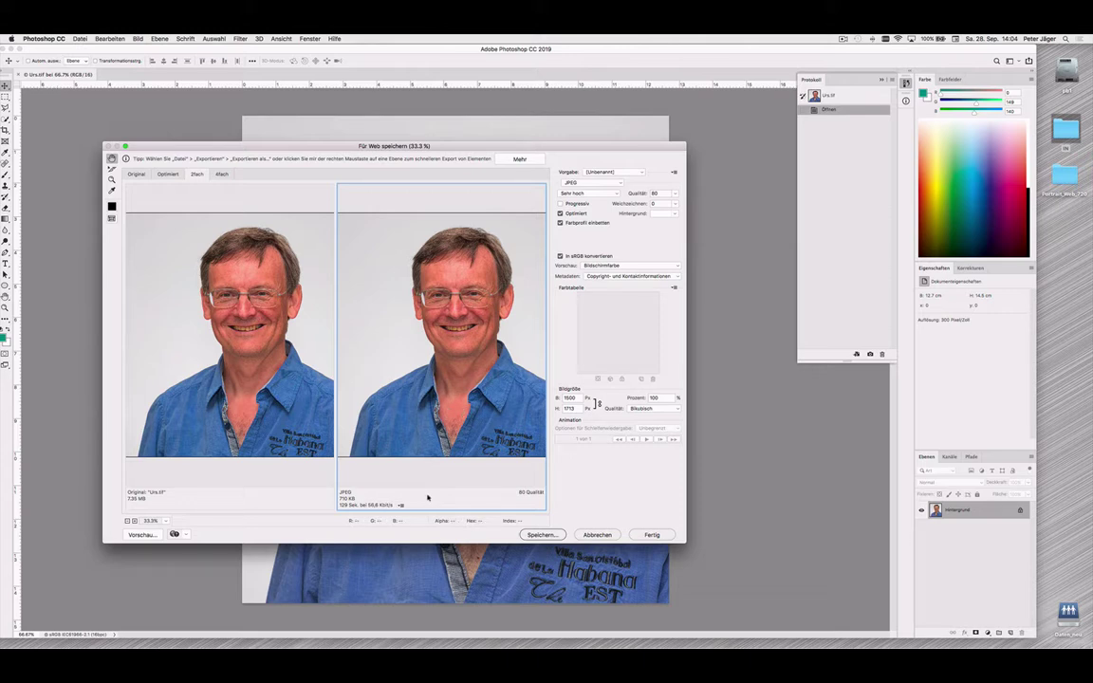
pyautogui.click(576, 182)
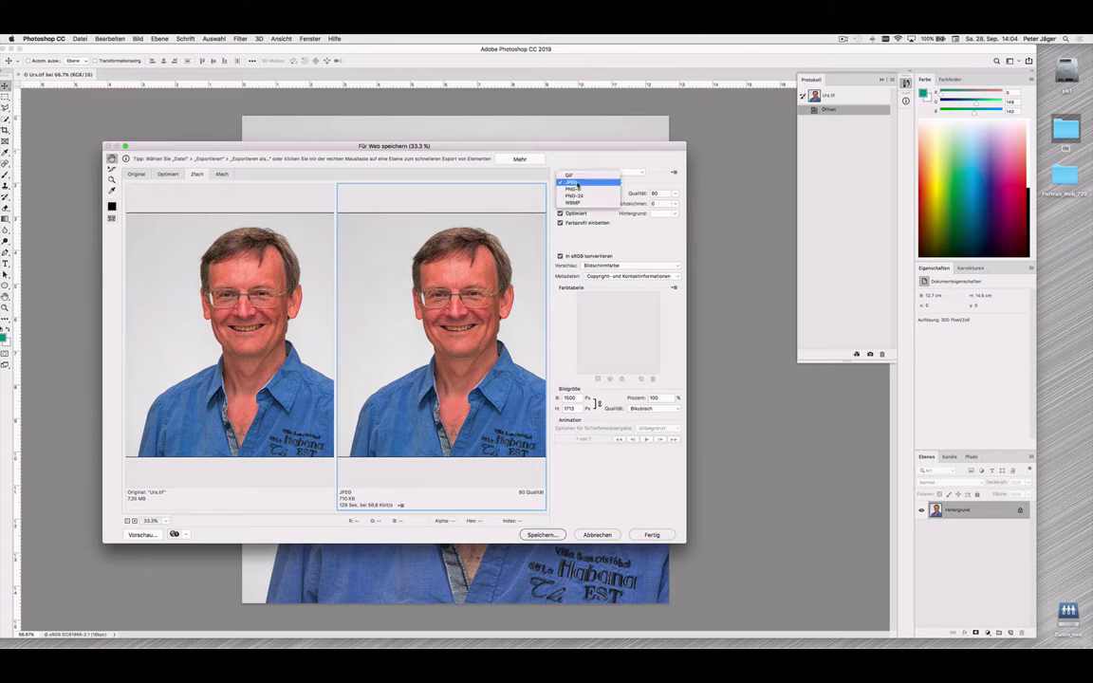
pyautogui.click(578, 184)
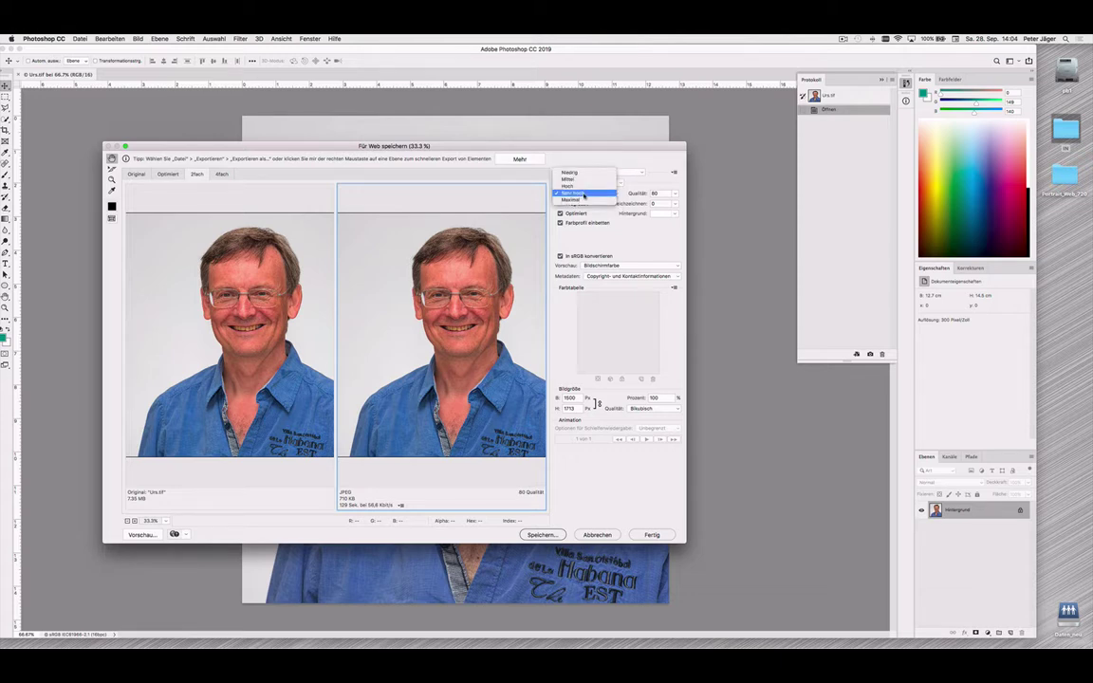
pyautogui.click(583, 195)
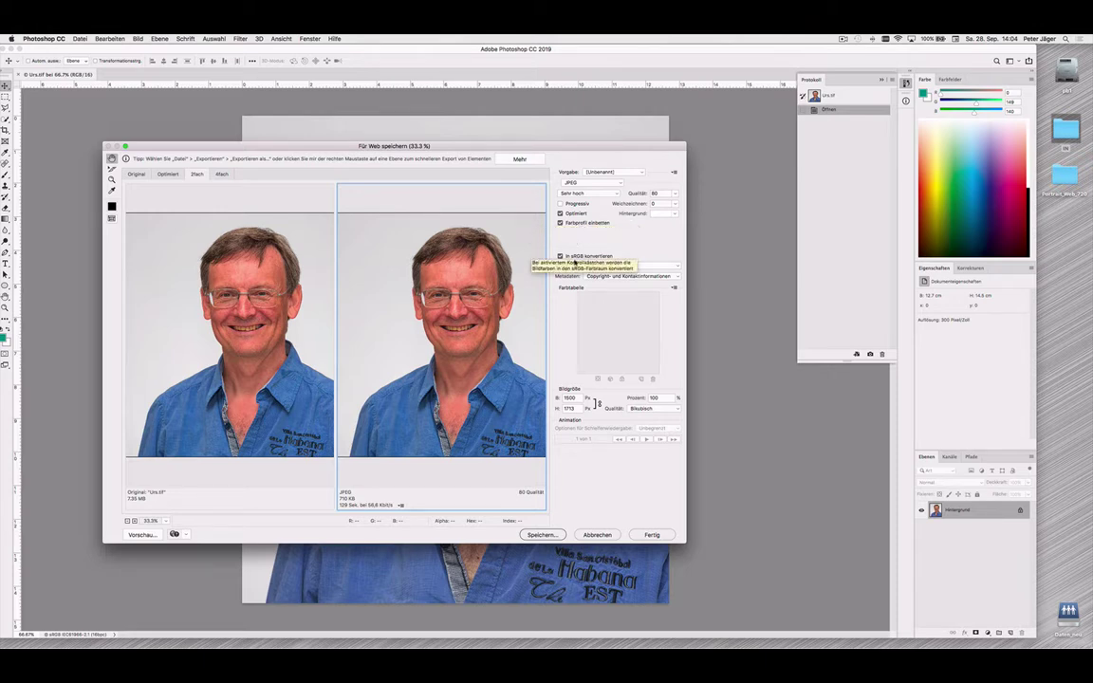
pyautogui.doubleClick(581, 397)
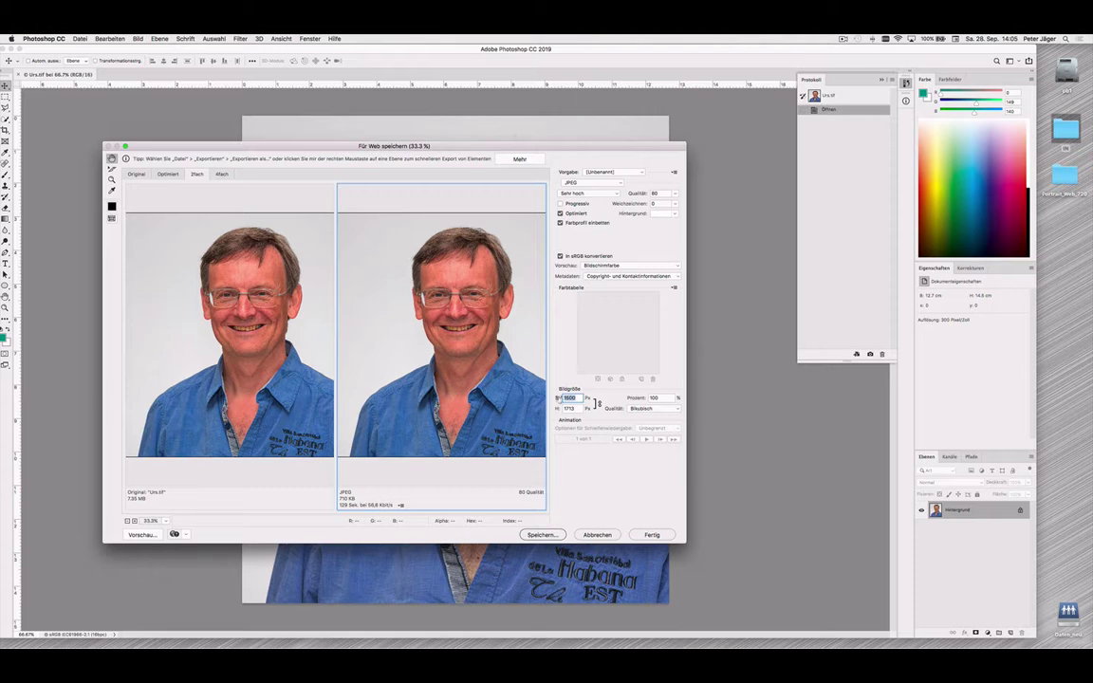
# Set the export width to 360 px (360 × 411) and view the preview at 100%.
pyautogui.write('360')
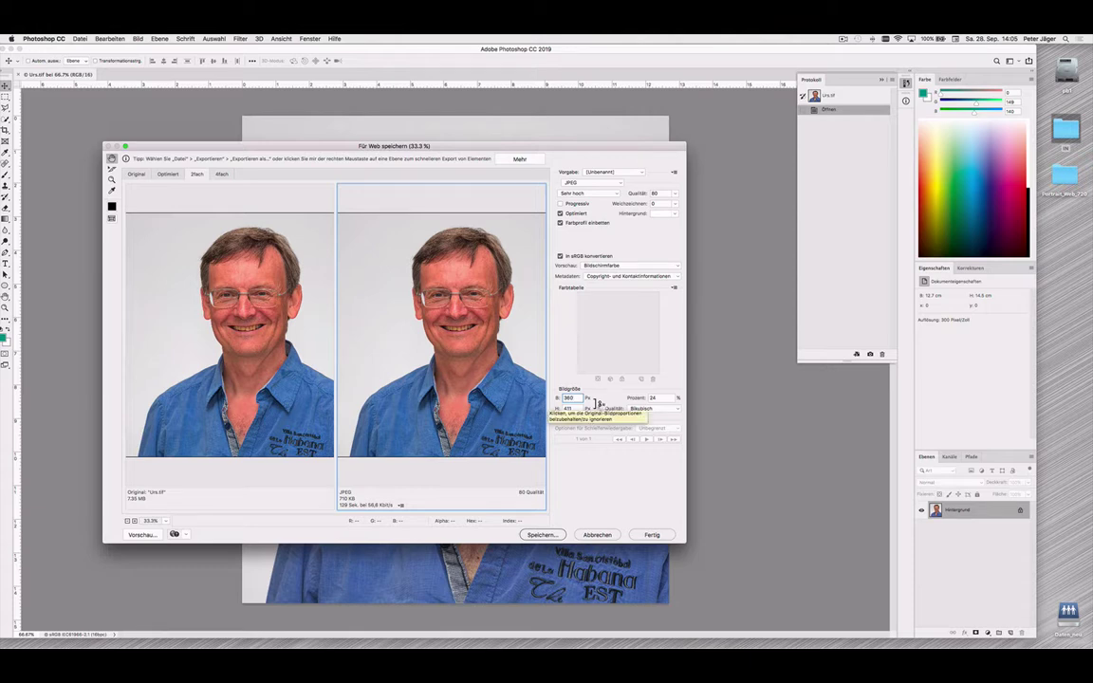
pyautogui.press('Tab')
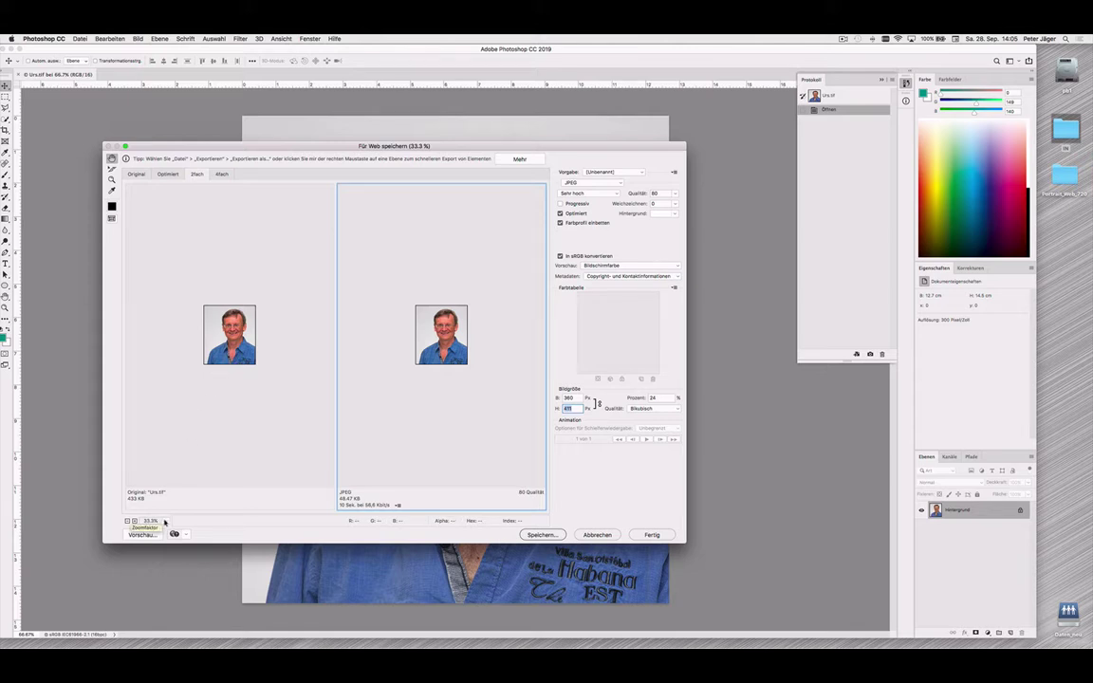
pyautogui.click(164, 522)
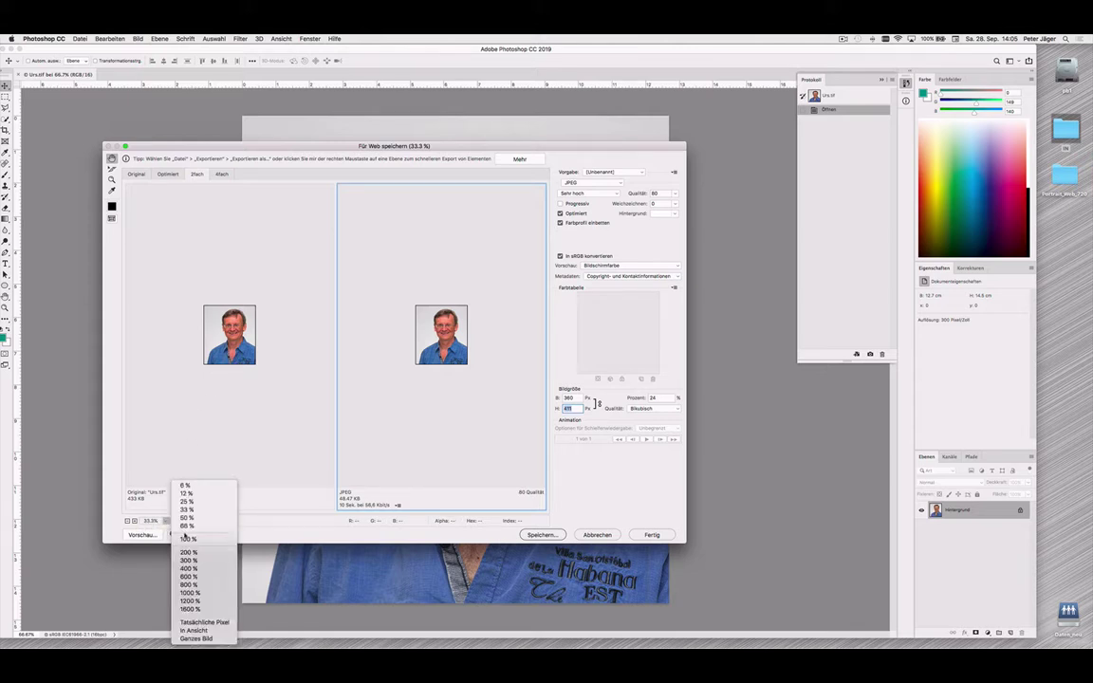
pyautogui.click(188, 539)
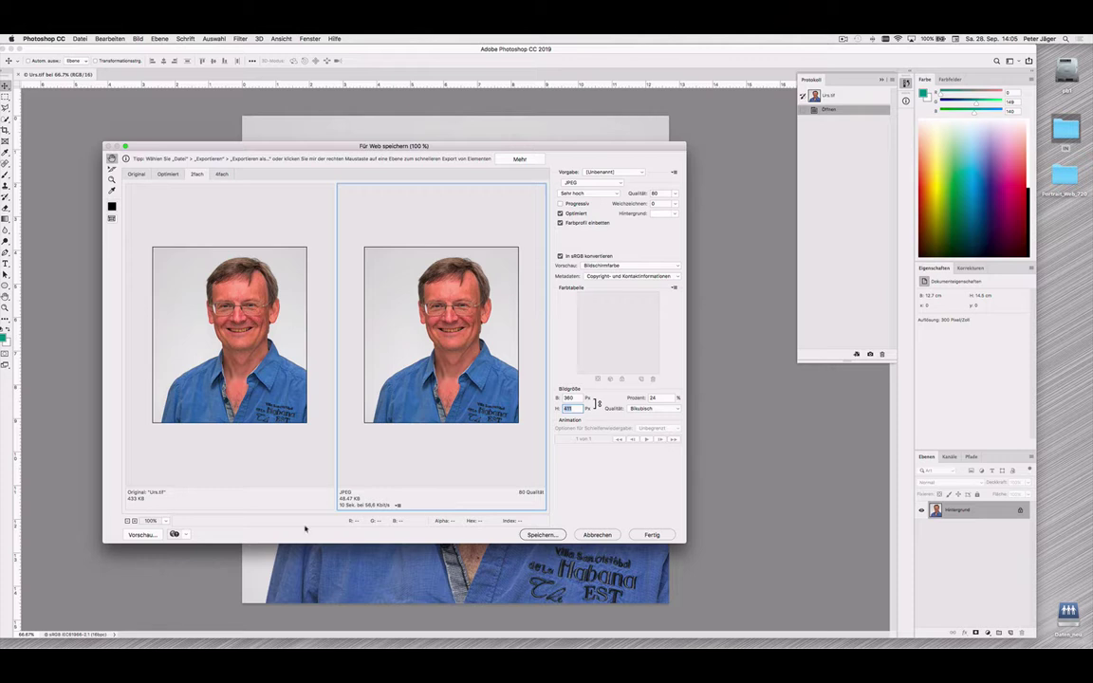
# Preview the 360 × 411 JPEG in Safari and select its 360 px width text.
pyautogui.click(132, 535)
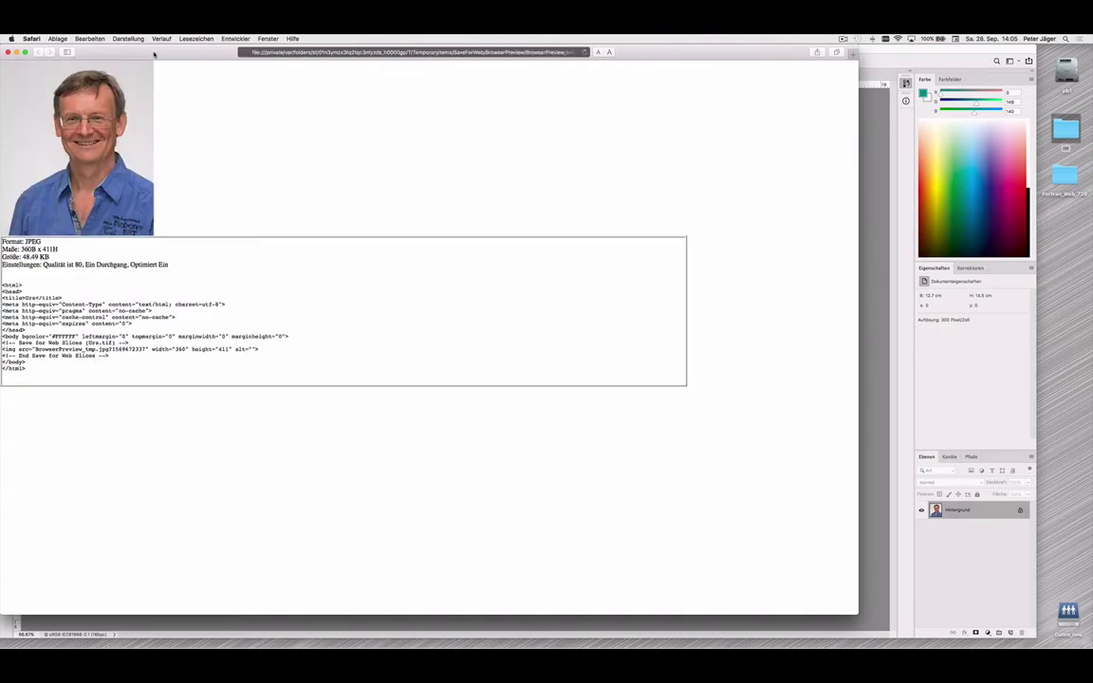
pyautogui.moveTo(153, 54)
pyautogui.mouseDown()
pyautogui.moveTo(177, 37)
pyautogui.moveTo(165, 37)
pyautogui.mouseUp()
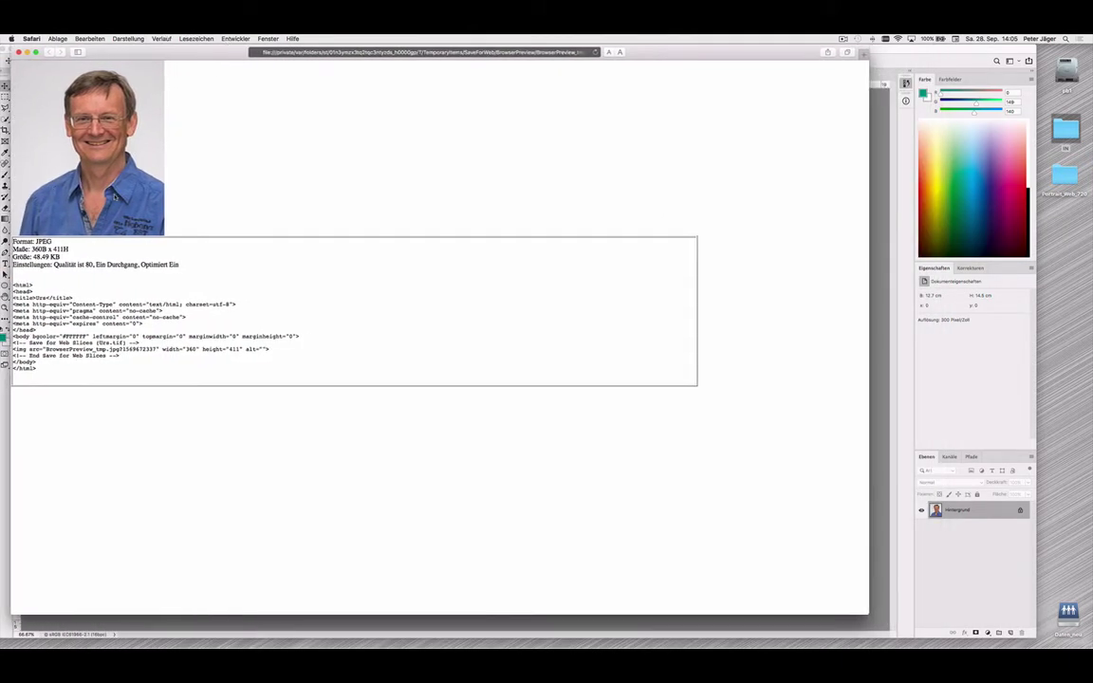
pyautogui.doubleClick(39, 249)
# Close Safari and change the export width to 720 px, giving 720 × 822.
pyautogui.click(18, 51)
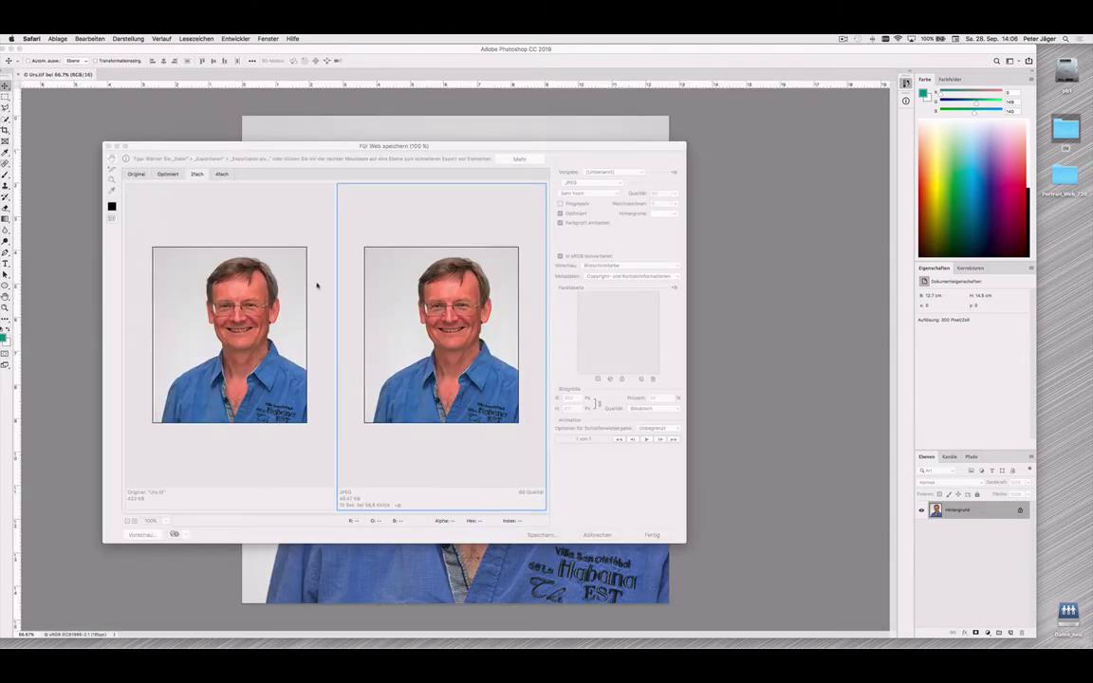
pyautogui.click(517, 400)
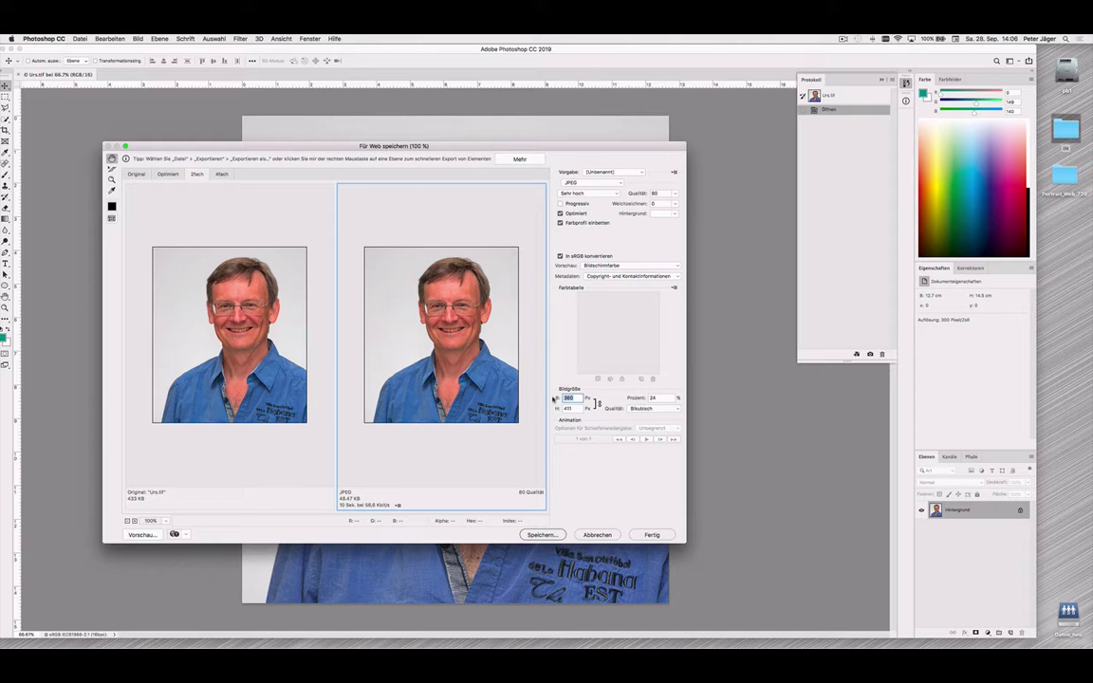
pyautogui.write('720')
pyautogui.press('Tab')
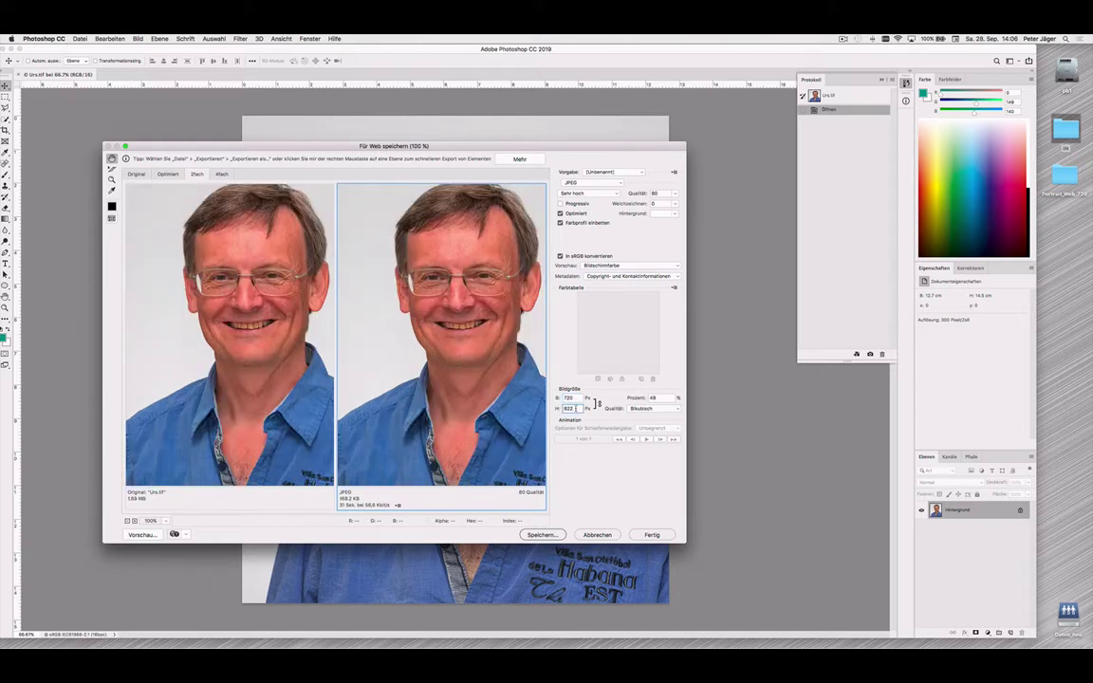